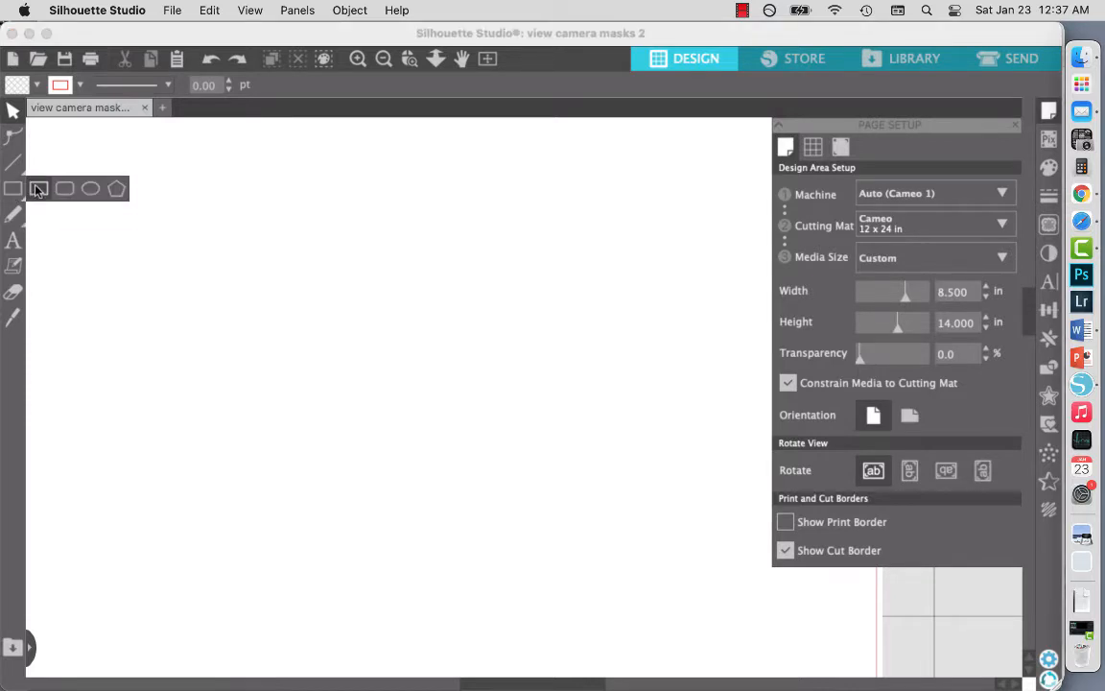
# Draw a rectangle for the outer mask border and set its size to 4.938 by 4.000 in.
pyautogui.click(36, 187)
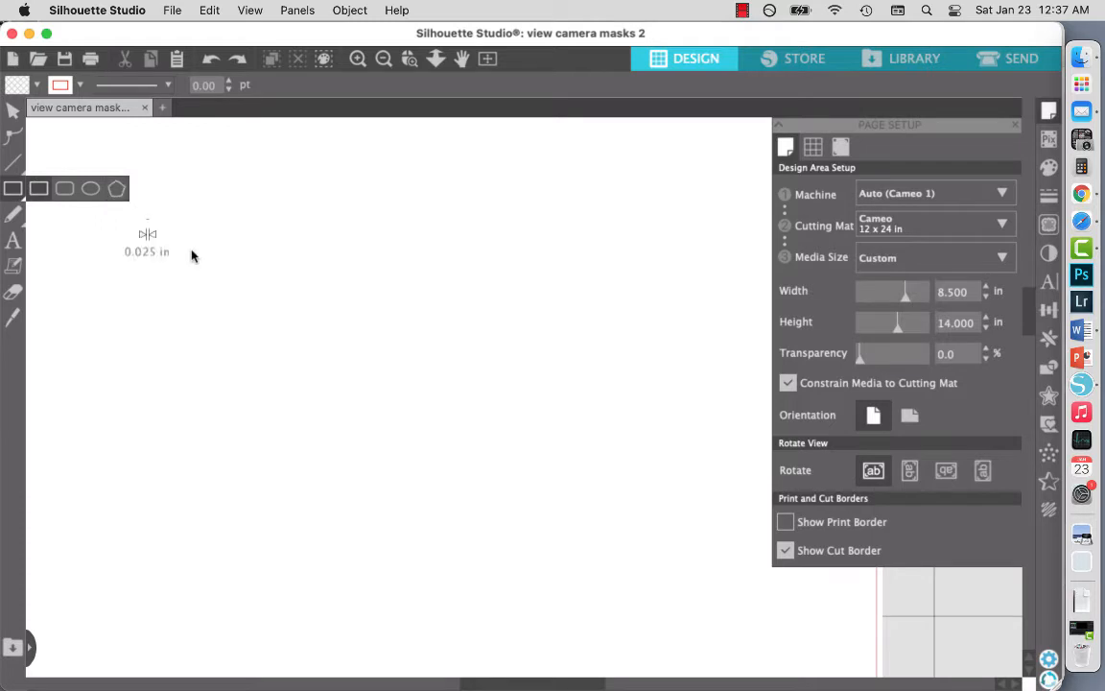
pyautogui.moveTo(191, 255); pyautogui.dragTo(585, 525)
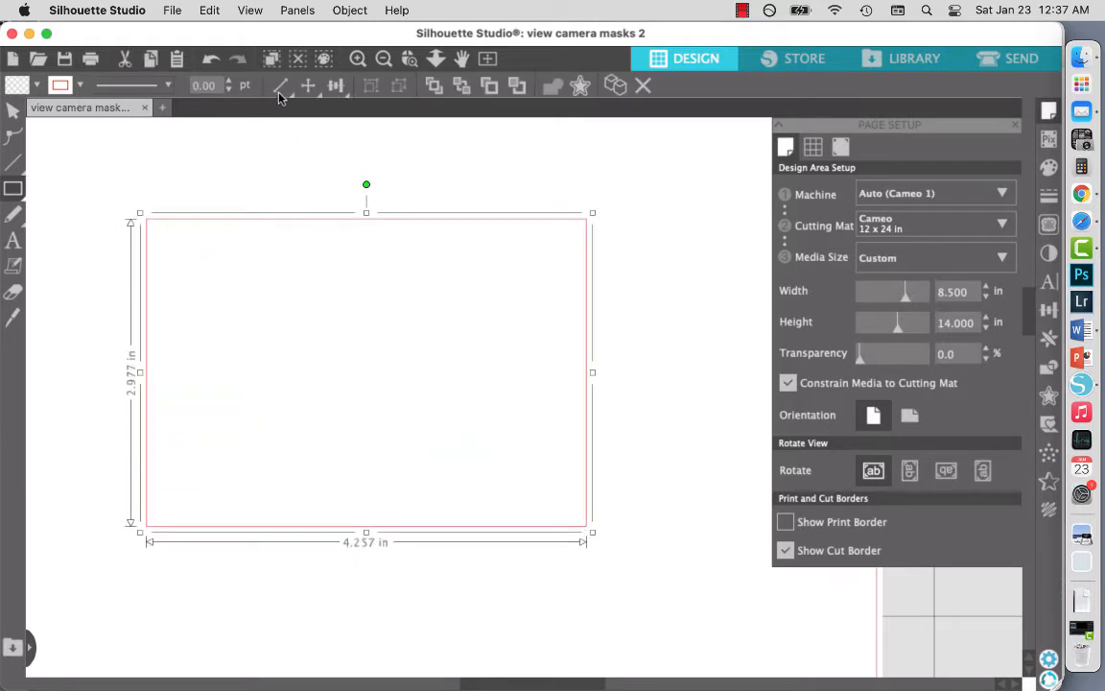
pyautogui.moveTo(280, 93)
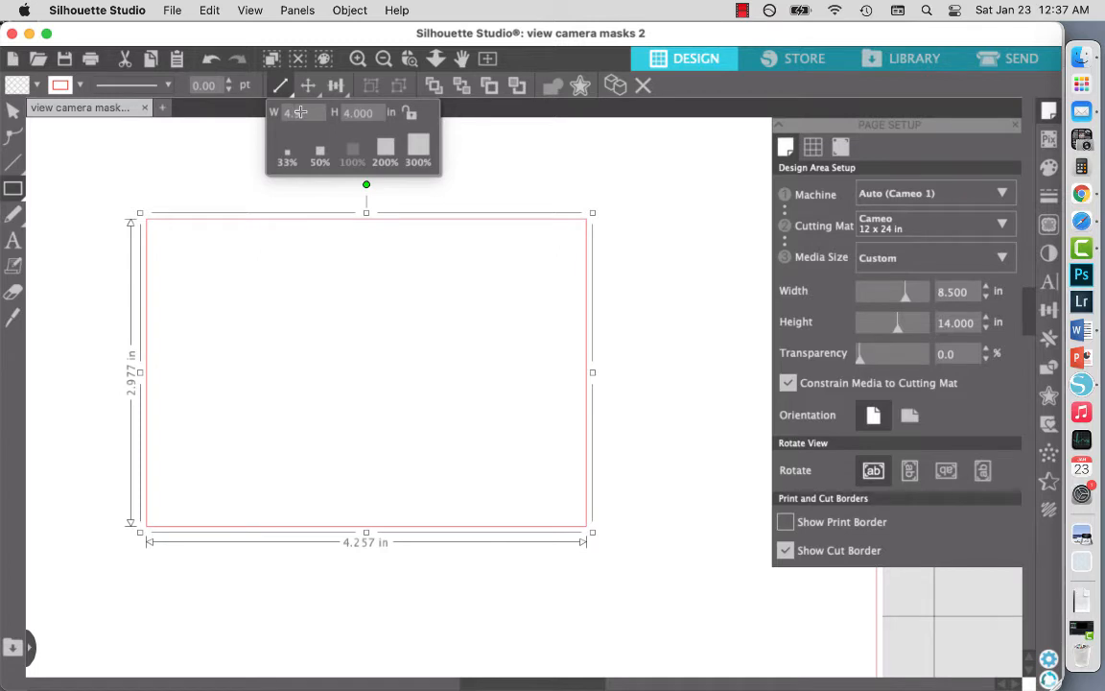
pyautogui.press('Return')
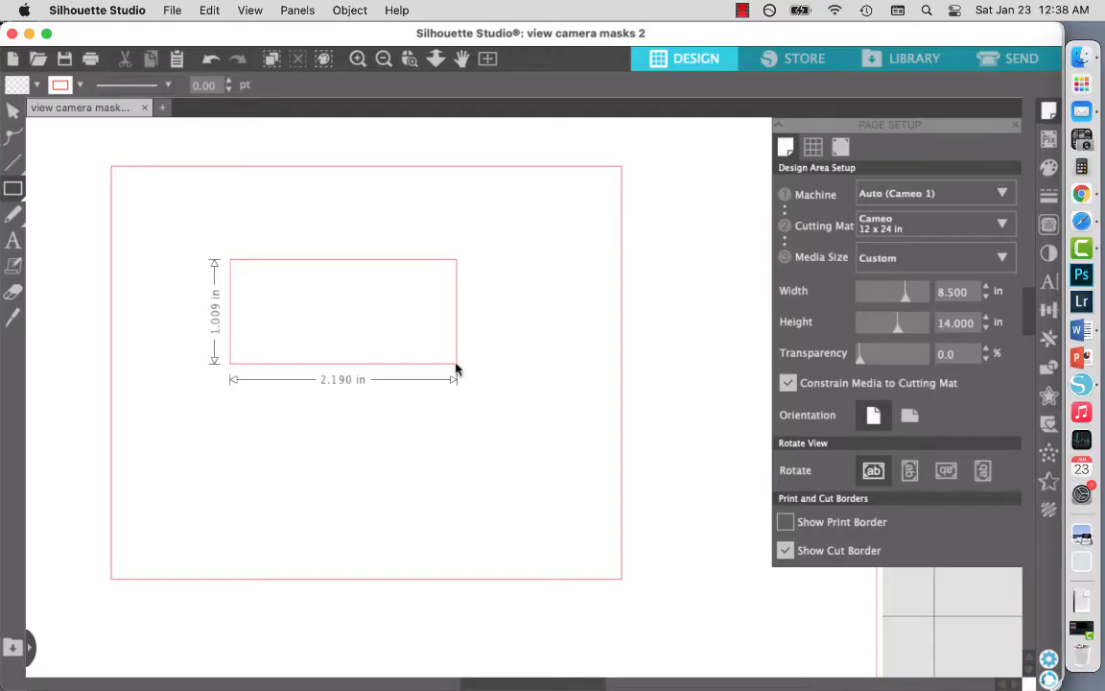
# Draw a second rectangle inside the outer border and set its size to 4.750 by 3.875 in.
pyautogui.moveTo(456, 368); pyautogui.dragTo(563, 491)
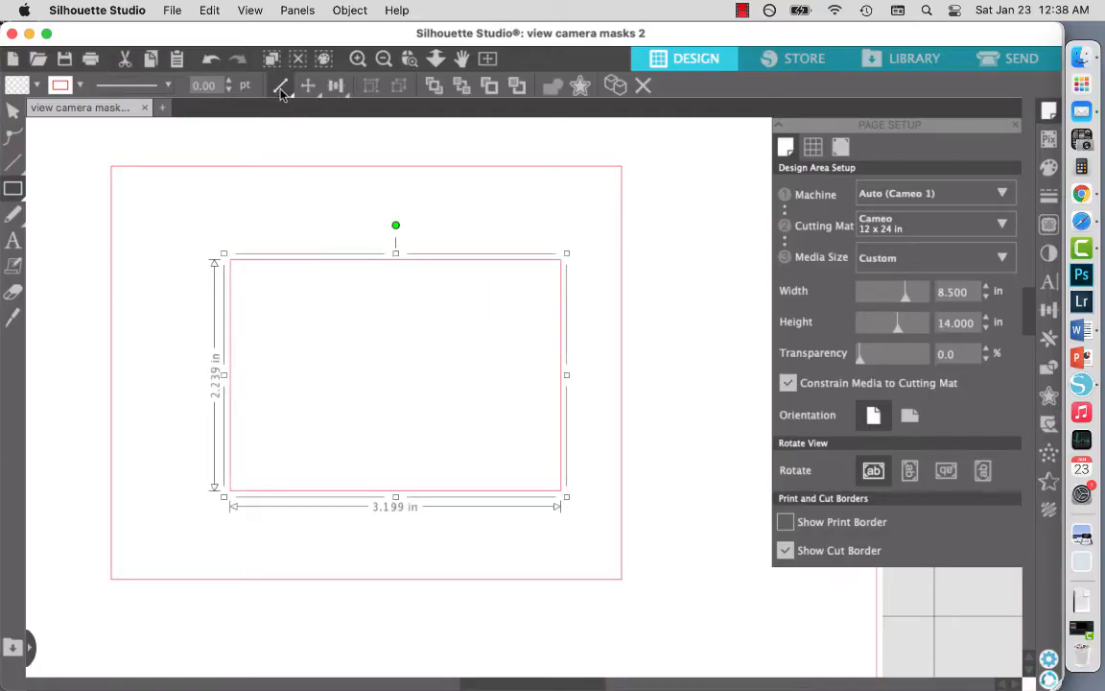
pyautogui.click(281, 90)
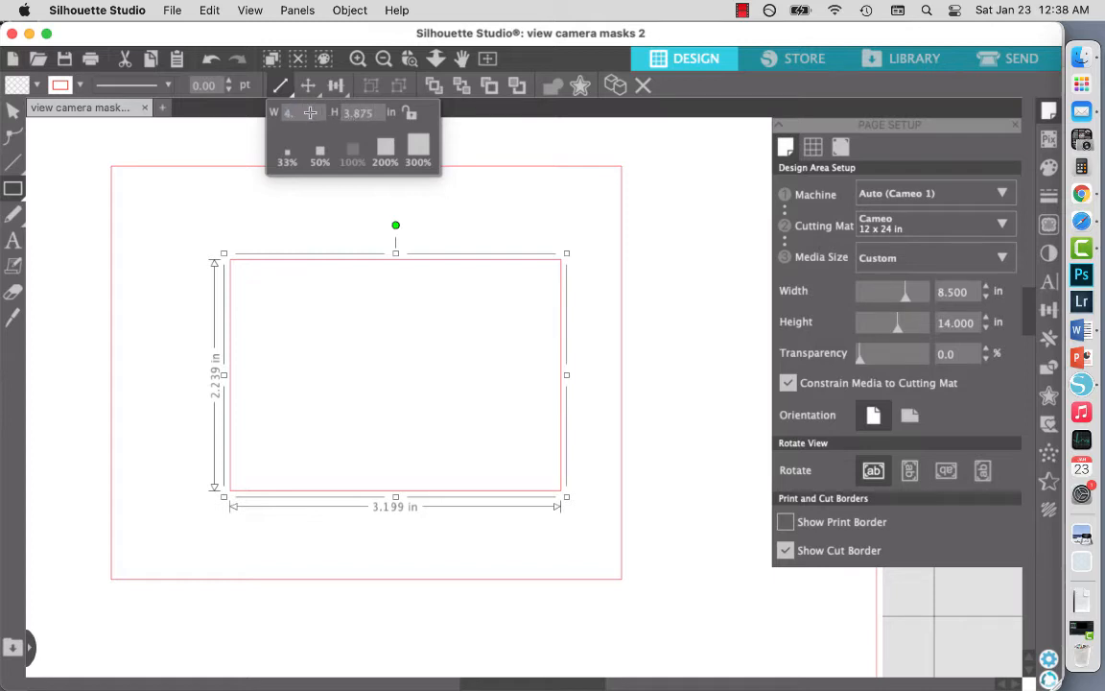
pyautogui.press('Return')
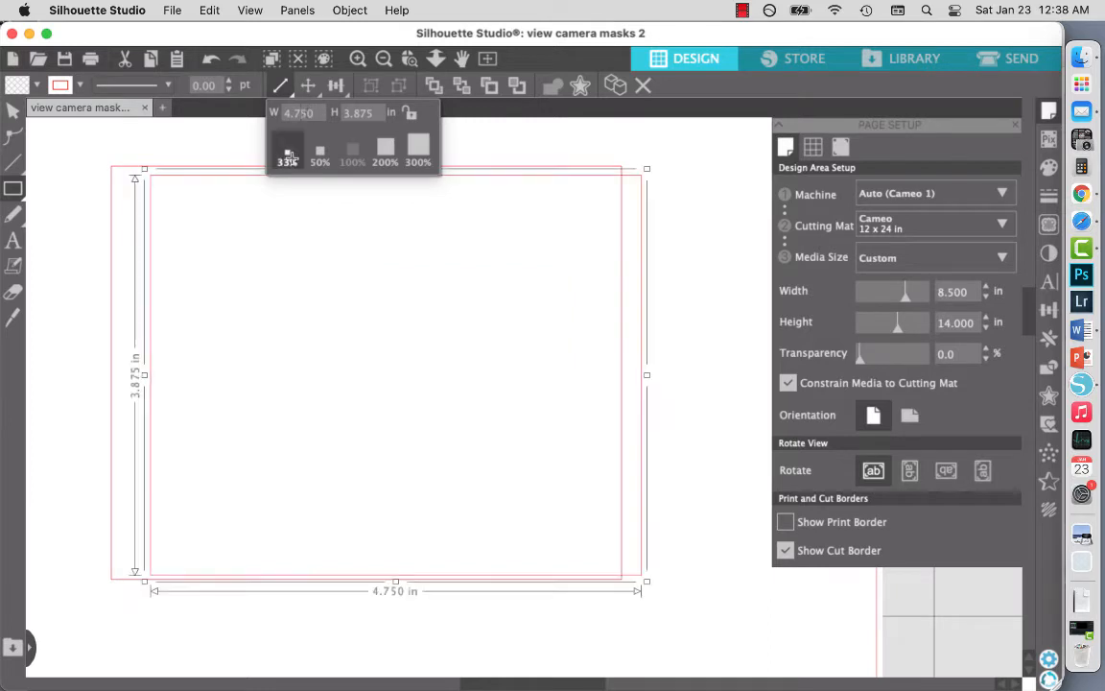
# Select both rectangles and center them on each other with the align options.
pyautogui.click(12, 112)
pyautogui.moveTo(93, 150); pyautogui.dragTo(538, 308)
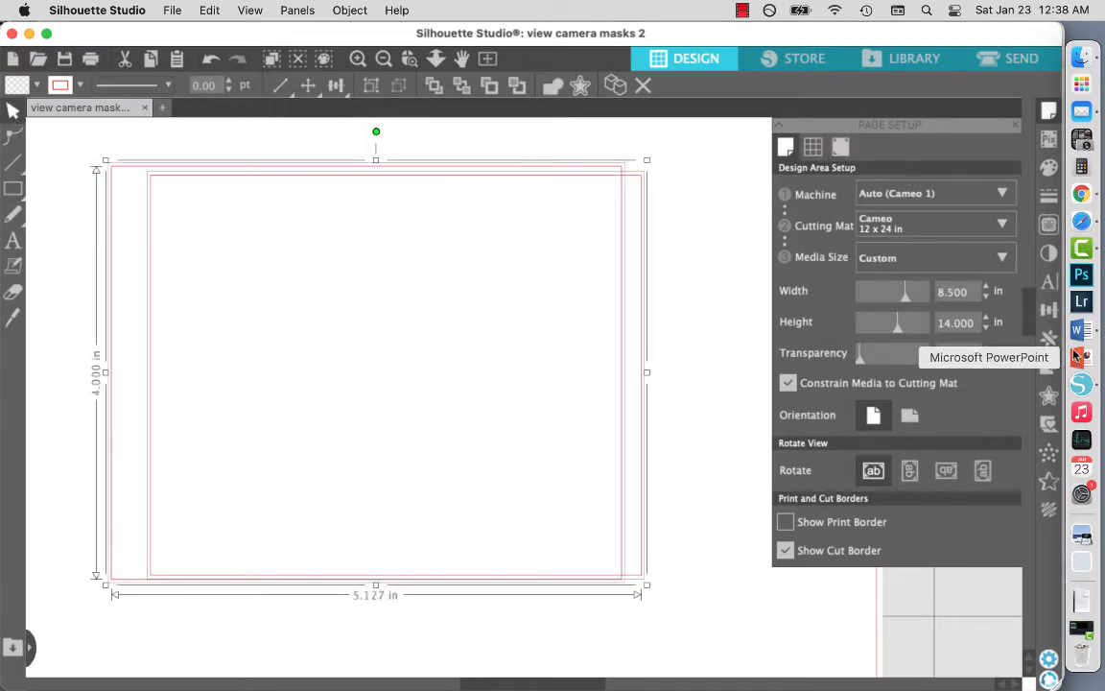
pyautogui.click(1049, 309)
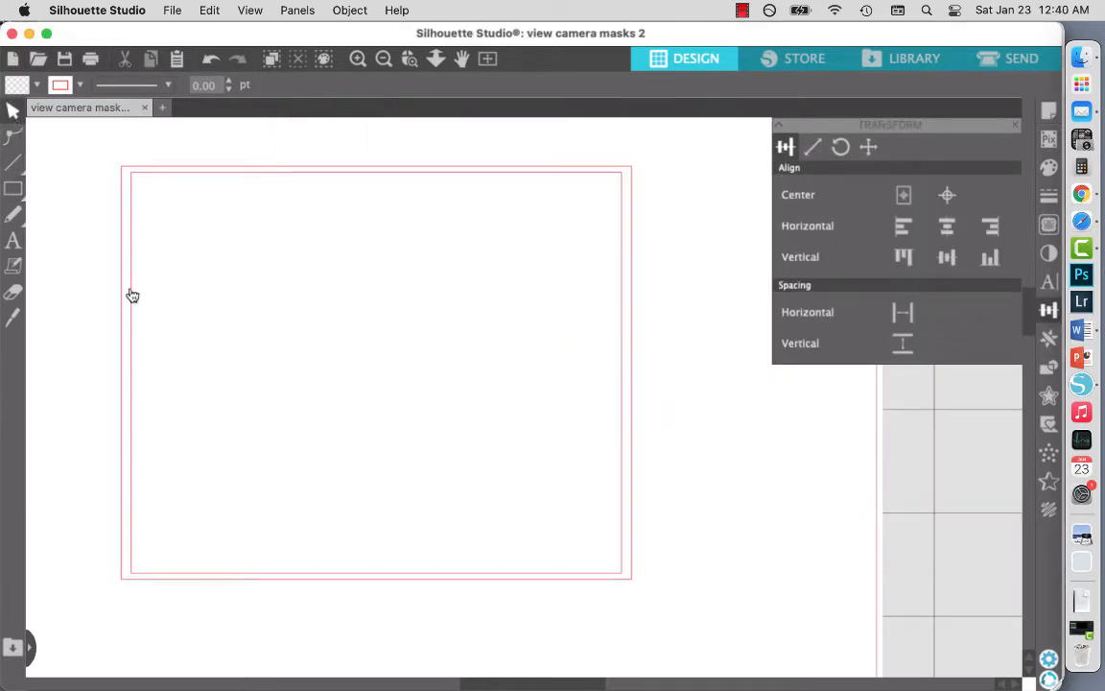
# Change the line color of the inner 4.750 by 3.875 in rectangle to magenta.
pyautogui.click(133, 295)
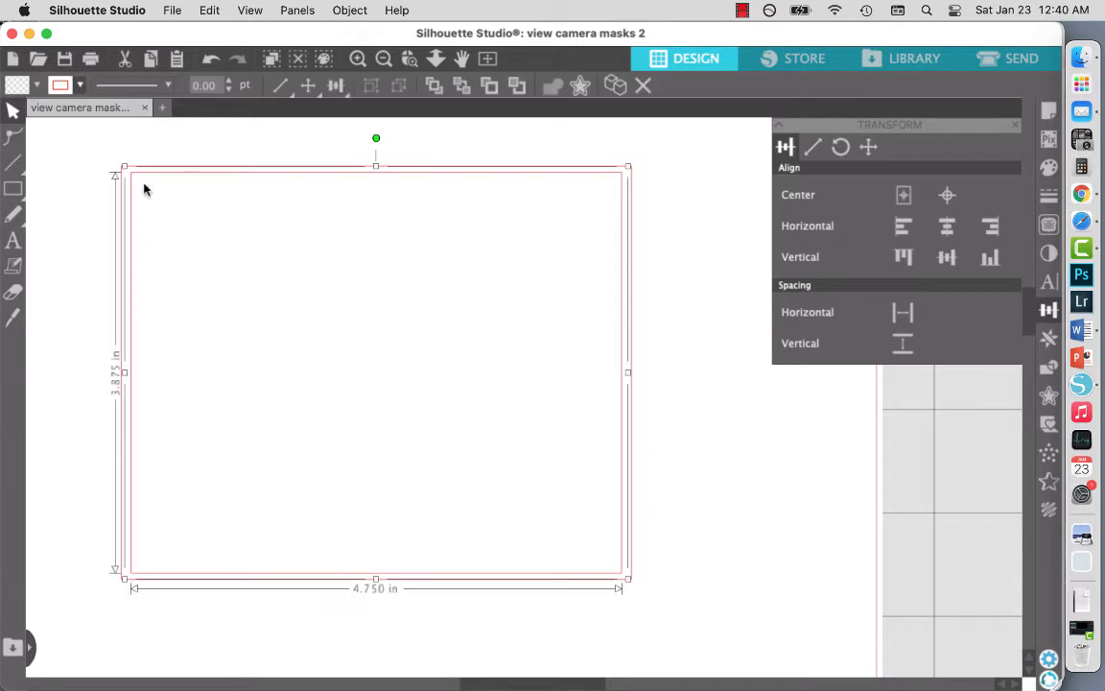
pyautogui.click(83, 87)
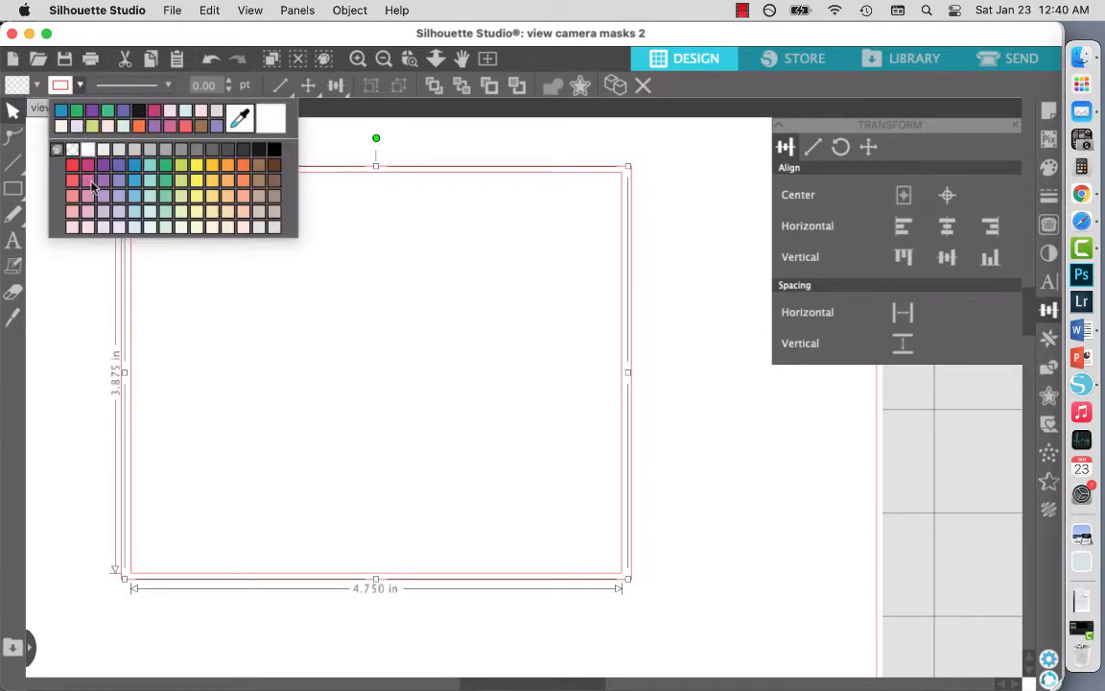
pyautogui.click(87, 166)
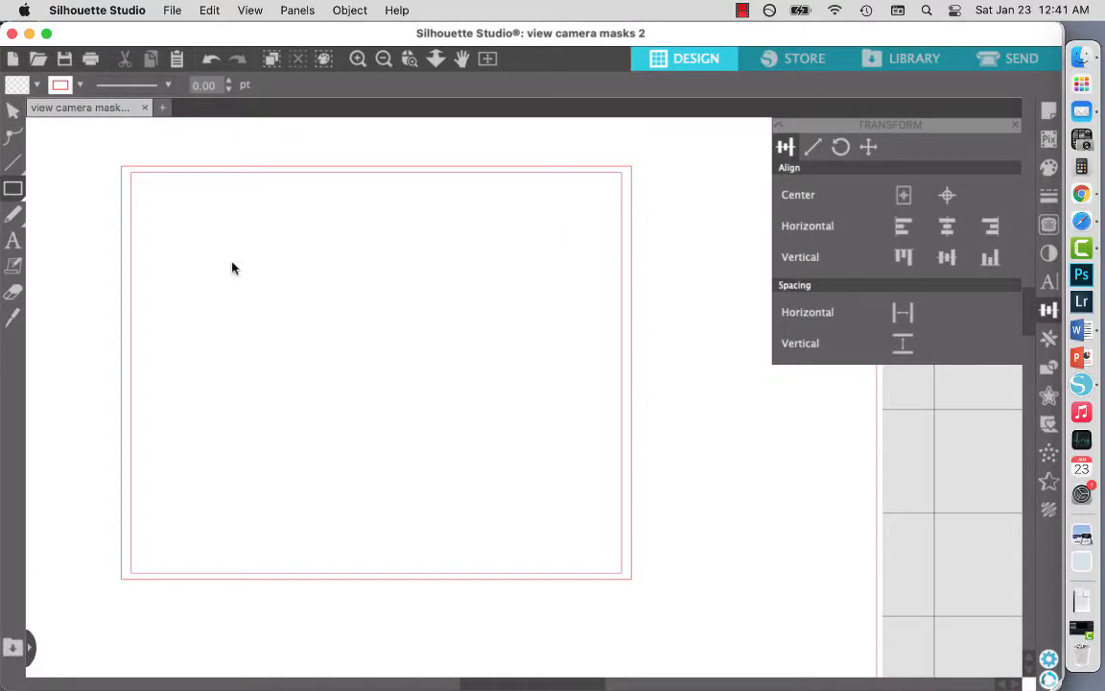
# Draw a third rectangle inside the two borders and set its size to 2.750 by 2.250 in.
pyautogui.moveTo(234, 262)
pyautogui.mouseDown()
pyautogui.moveTo(461, 387)
pyautogui.moveTo(537, 470)
pyautogui.mouseUp()
pyautogui.click(282, 88)
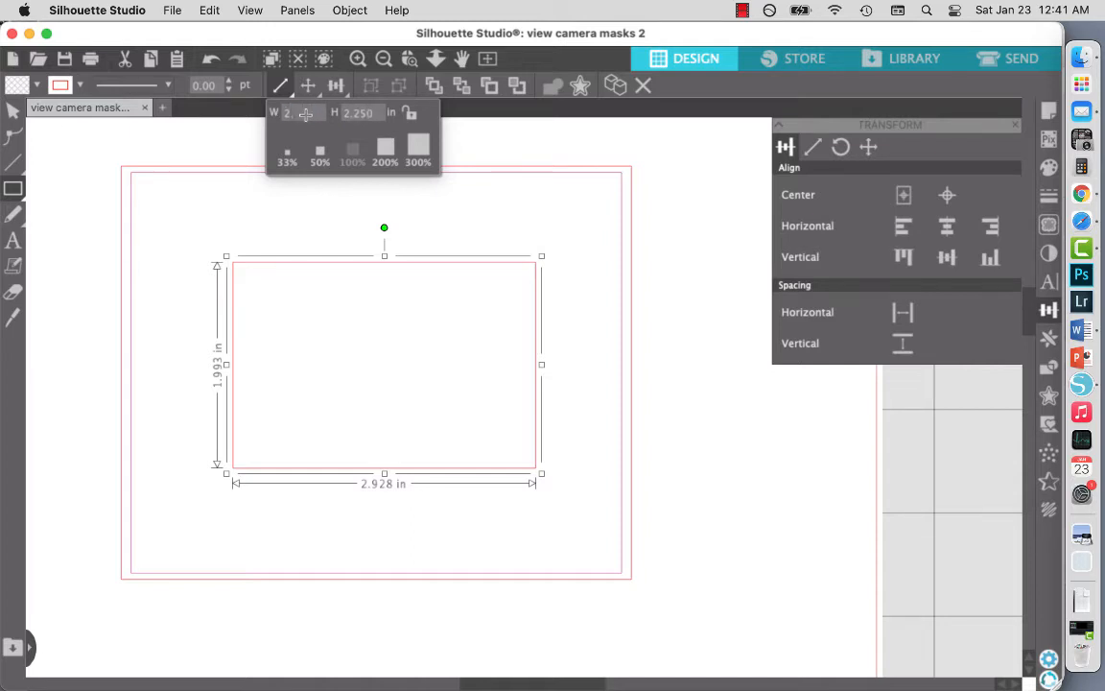
pyautogui.press('Return')
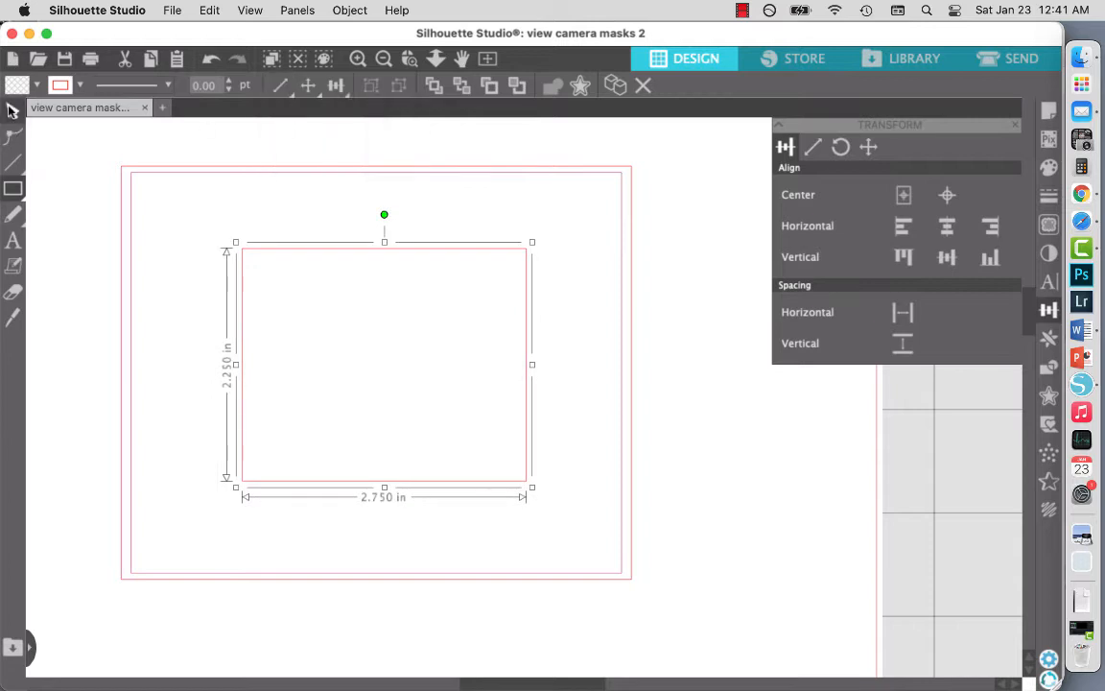
# Select all three rectangles and center them on one another.
pyautogui.click(12, 111)
pyautogui.moveTo(95, 155); pyautogui.dragTo(328, 326)
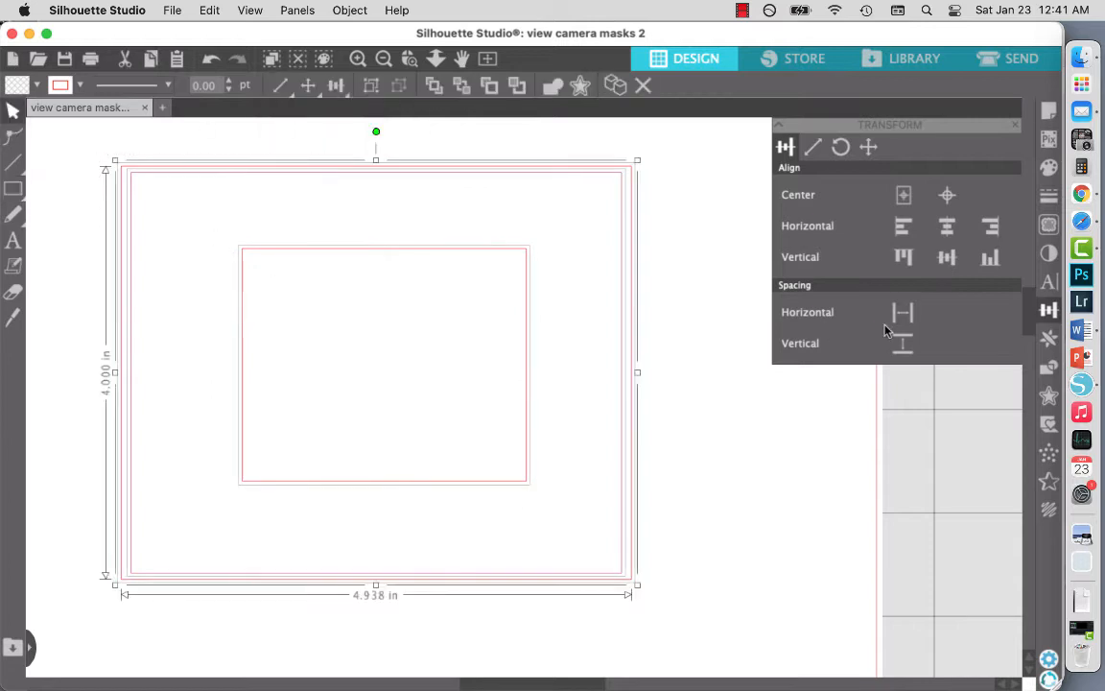
pyautogui.click(947, 194)
pyautogui.click(702, 470)
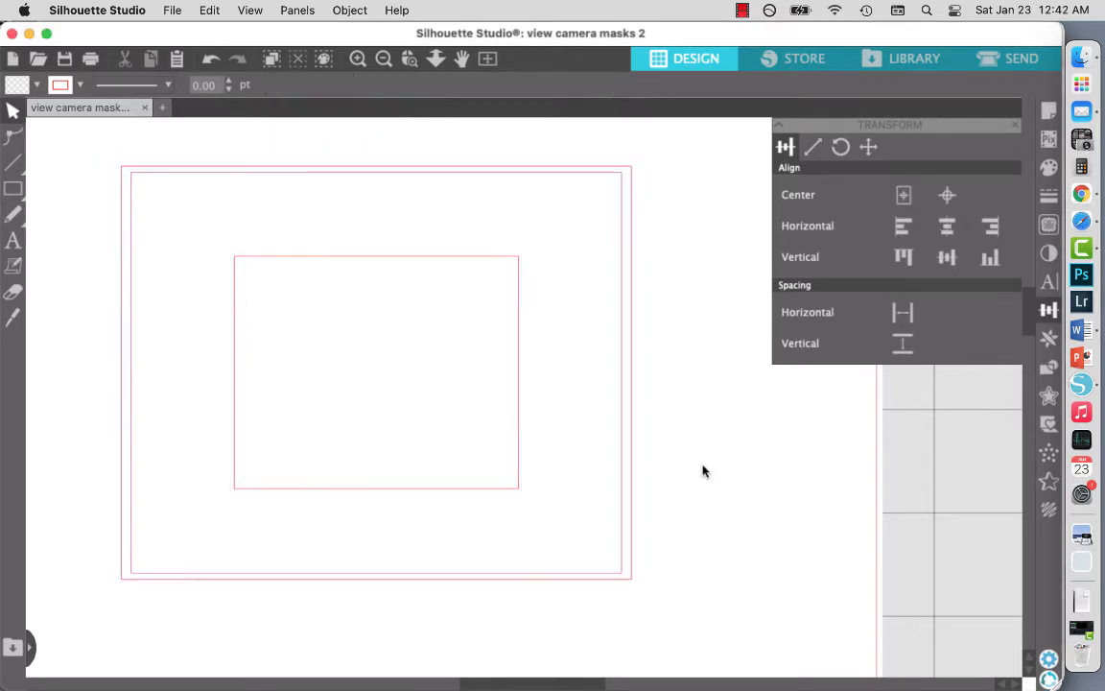
# Change the line color of the 2.750 by 2.250 in rectangle to violet-blue and deselect it.
pyautogui.click(518, 334)
pyautogui.click(82, 85)
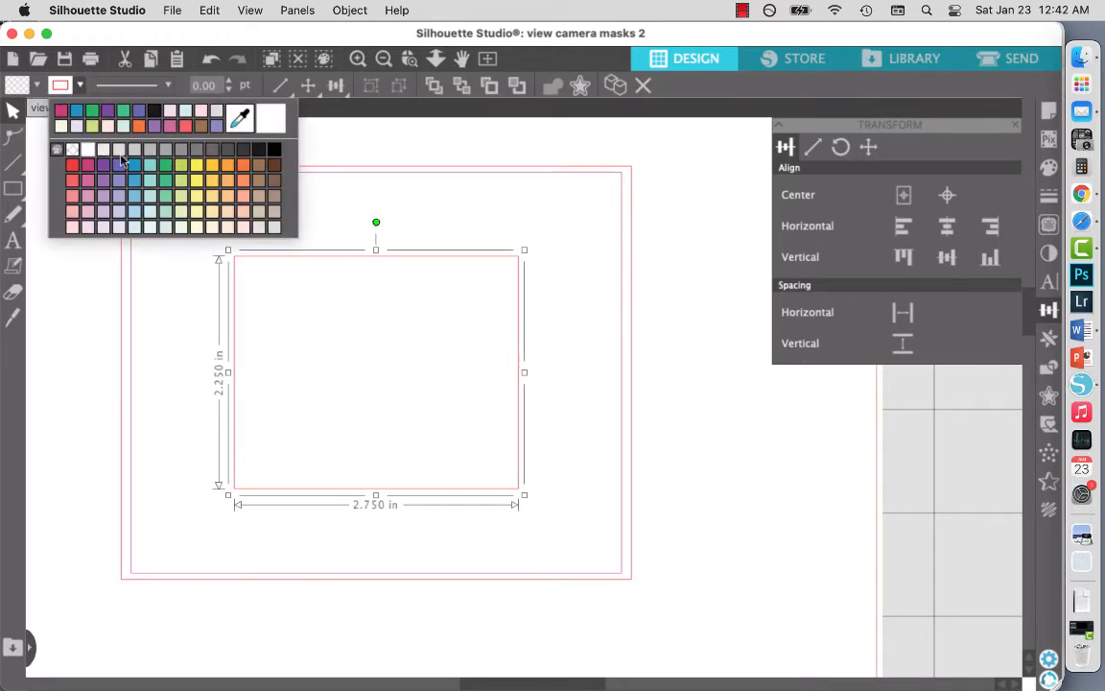
pyautogui.click(119, 168)
pyautogui.click(77, 195)
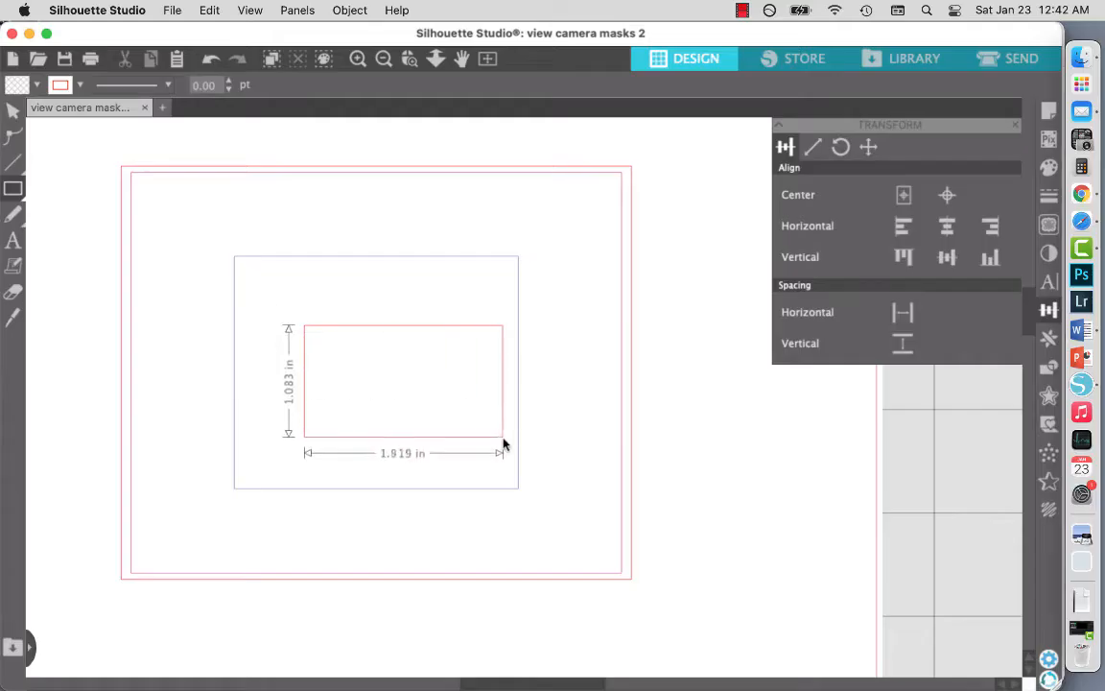
# Draw a fourth rectangle inside the borders and set its size to 3.250 by 2.250 in.
pyautogui.click(503, 442)
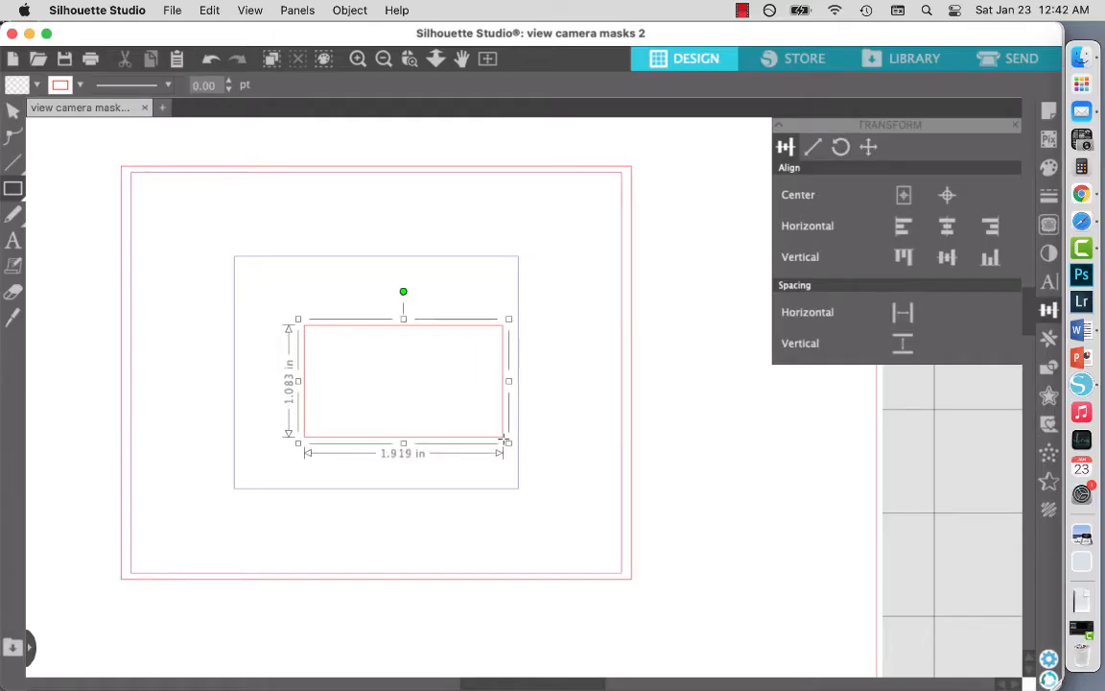
pyautogui.click(282, 87)
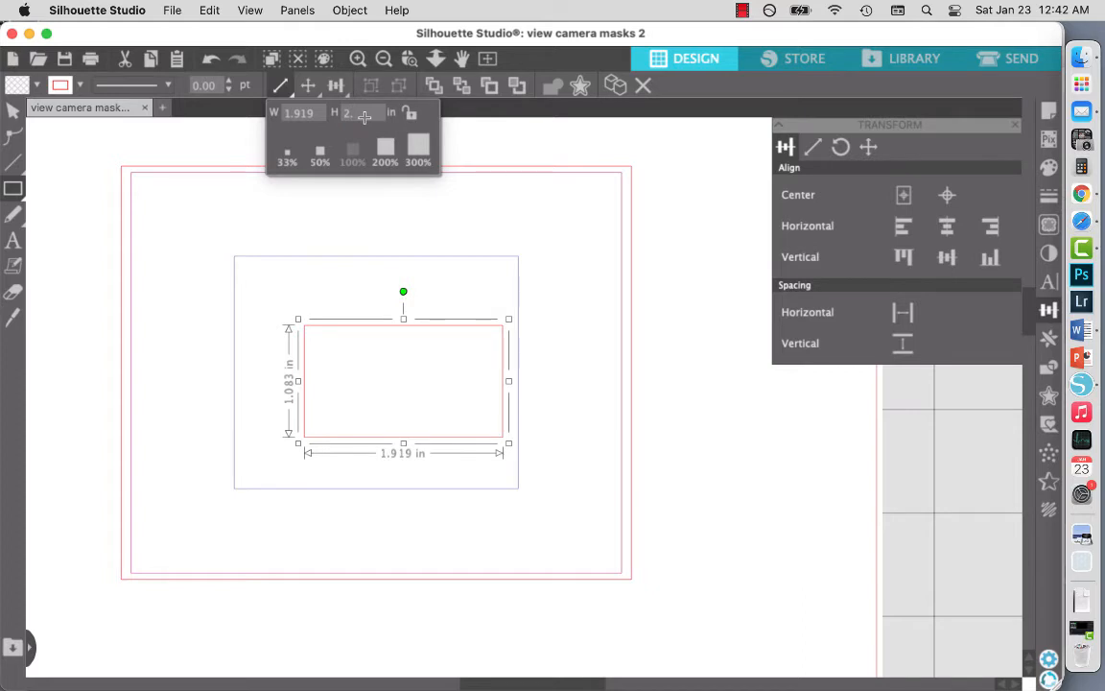
pyautogui.write('3.250')
pyautogui.press('Return')
# Select all four rectangles and center them on one another.
pyautogui.moveTo(101, 152); pyautogui.dragTo(330, 319)
pyautogui.click(946, 195)
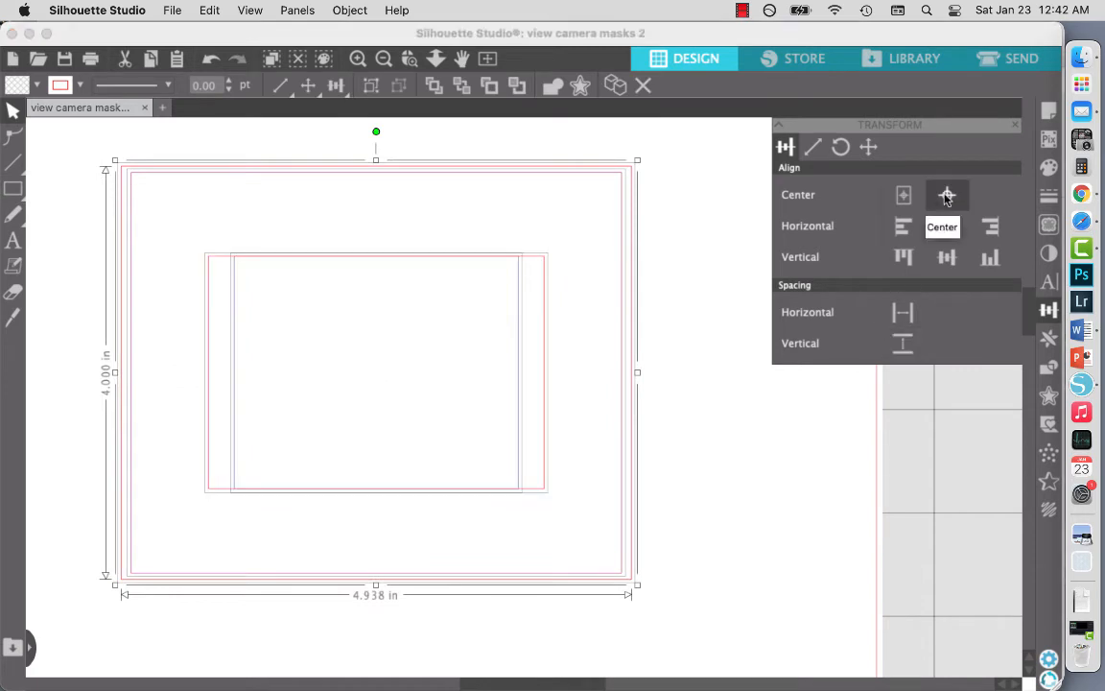
pyautogui.click(835, 532)
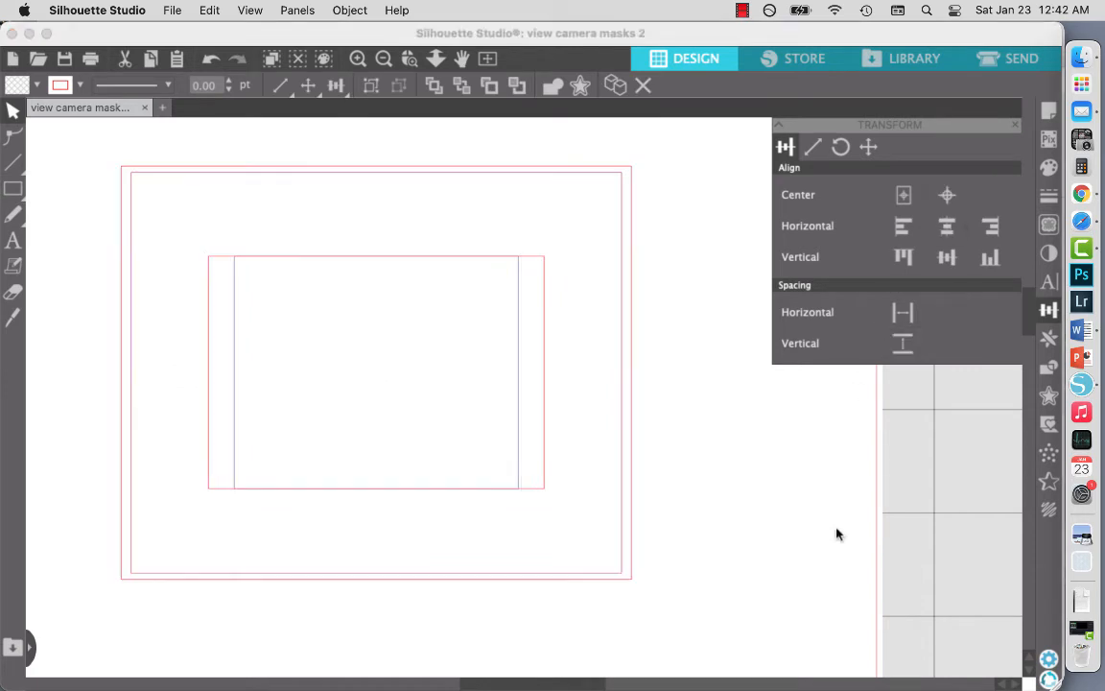
# Change the line color of the 3.250 by 2.250 in rectangle to blue and deselect it.
pyautogui.click(543, 426)
pyautogui.click(81, 86)
pyautogui.click(136, 170)
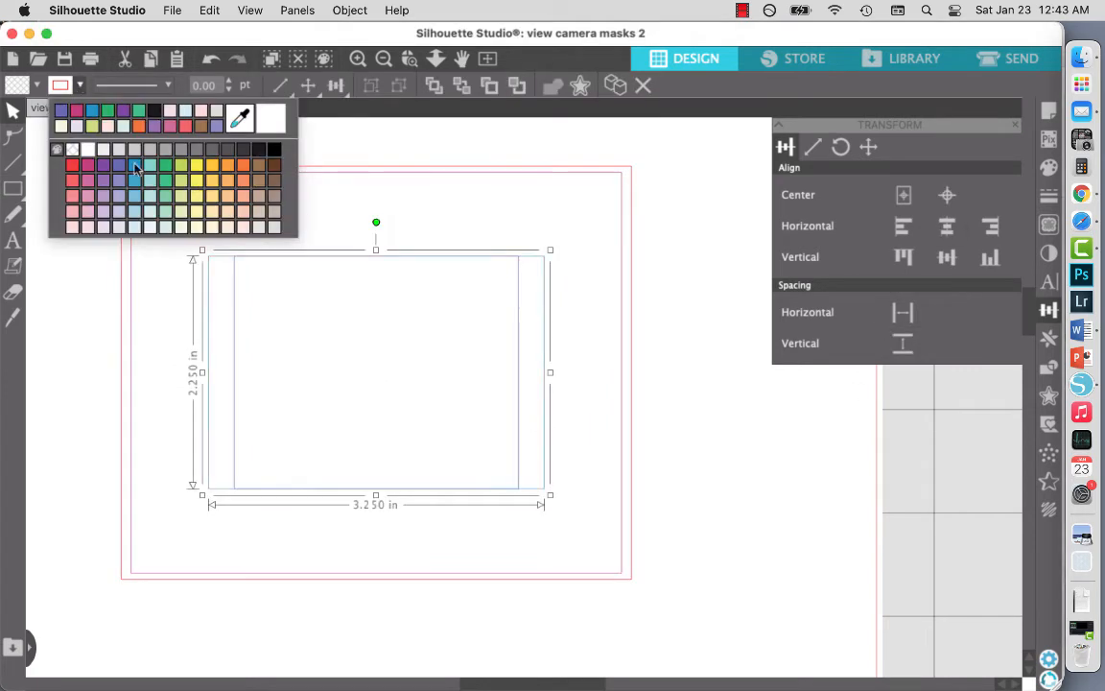
pyautogui.click(153, 319)
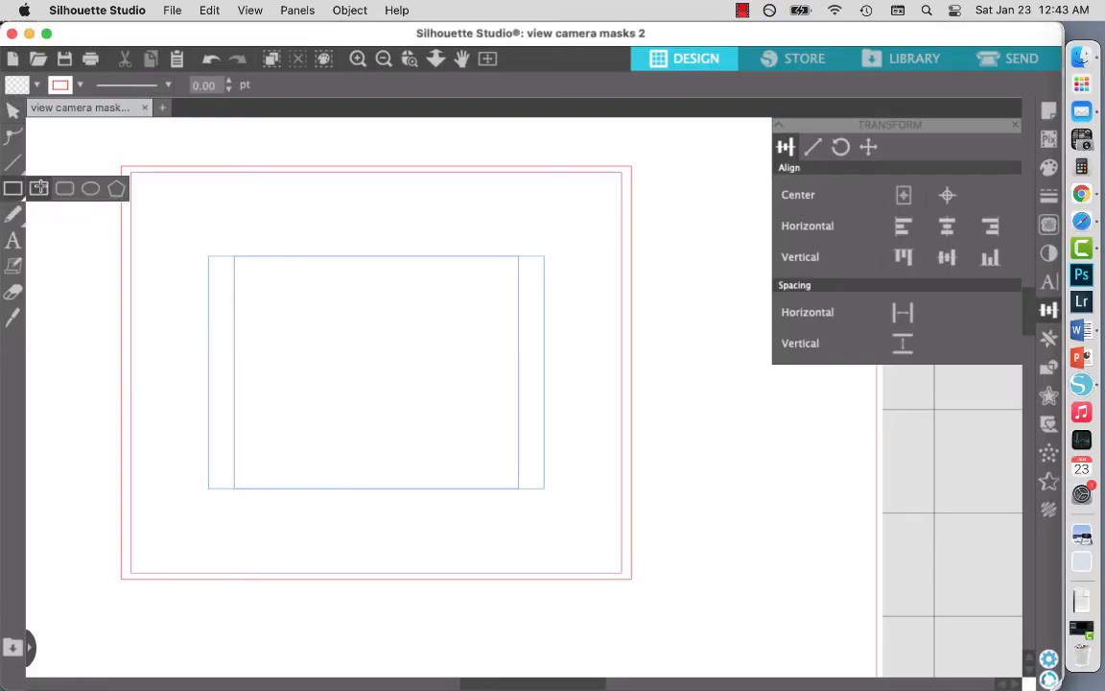
# Draw a fifth rectangle inside the borders and set its size to 4.188 by 3.062 in.
pyautogui.click(36, 170)
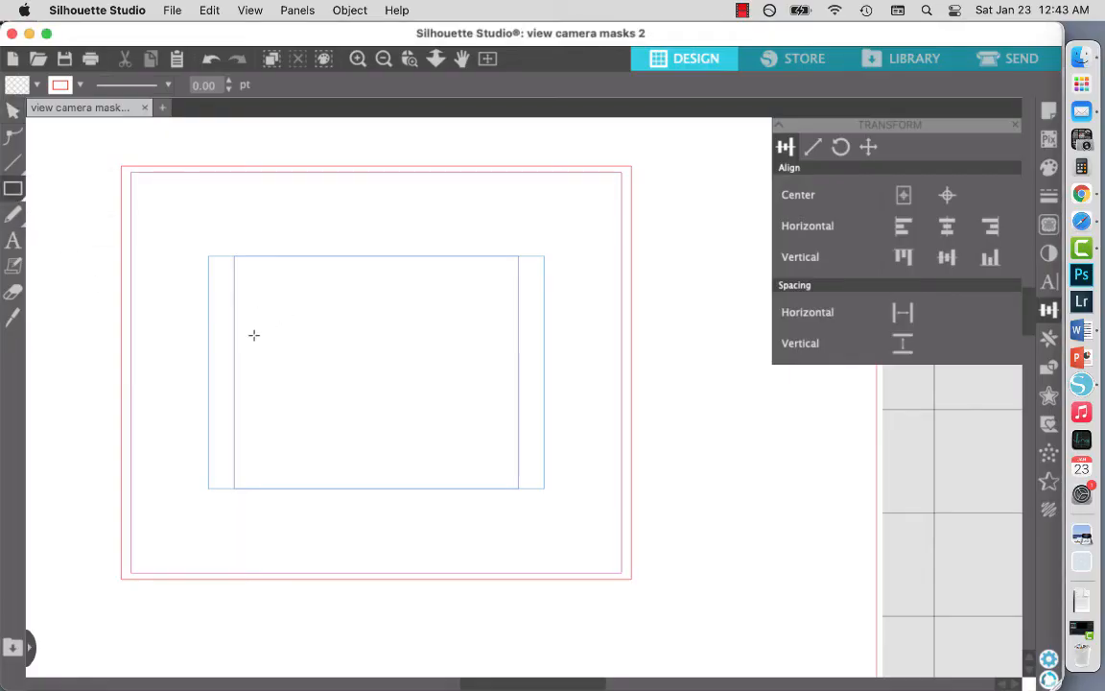
pyautogui.moveTo(269, 305); pyautogui.dragTo(488, 438)
pyautogui.click(283, 87)
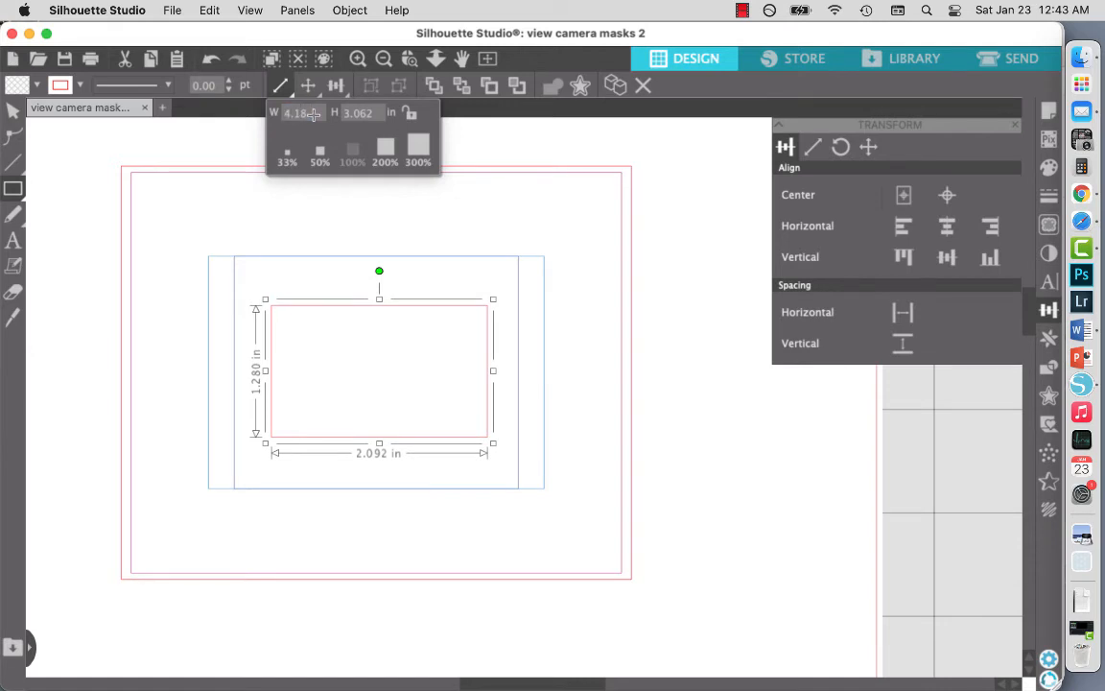
pyautogui.press('Return')
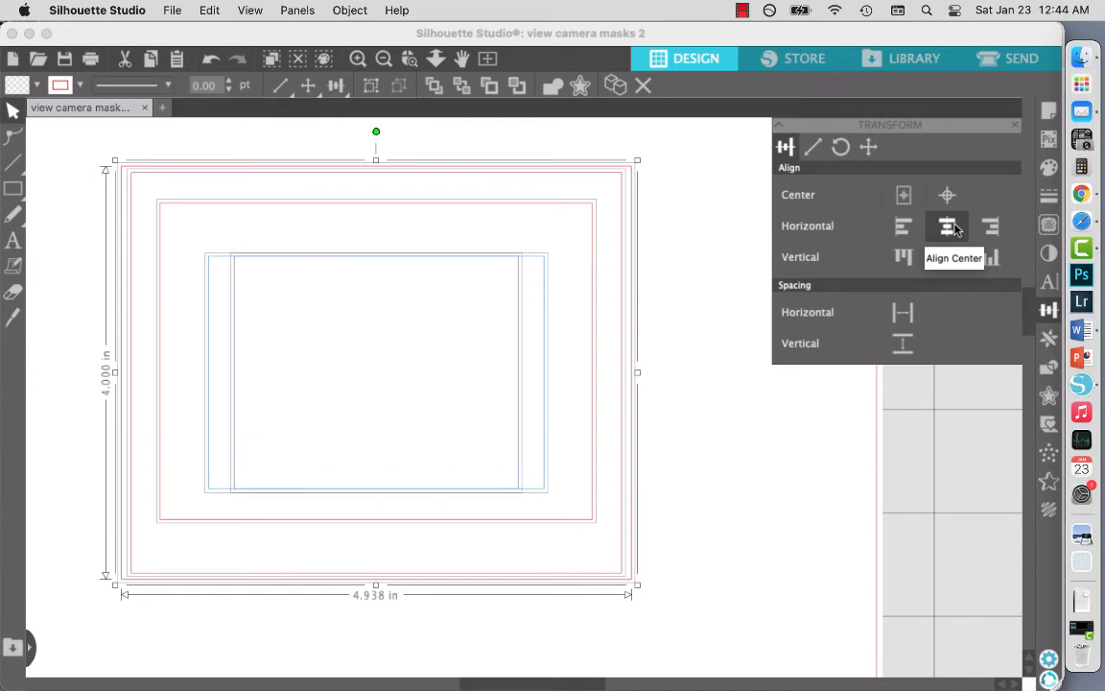
# Position the 4.188 by 3.062 in rectangle against the magenta frame's right edge, centered vertically, and change its line color to green.
pyautogui.press('super+z')
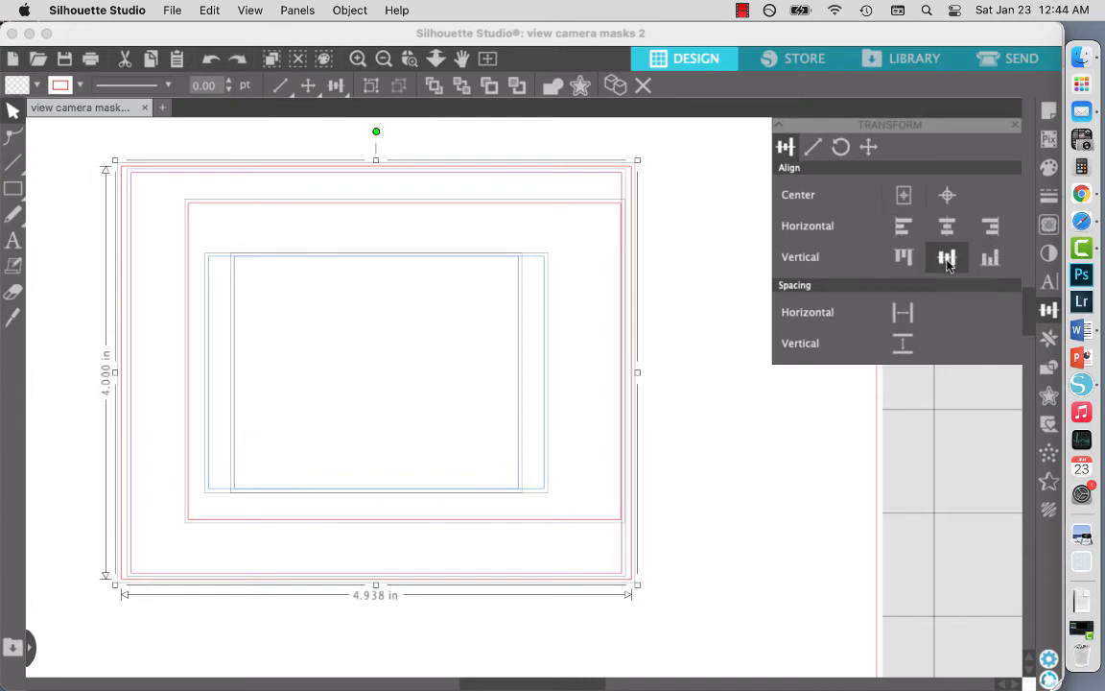
pyautogui.click(779, 511)
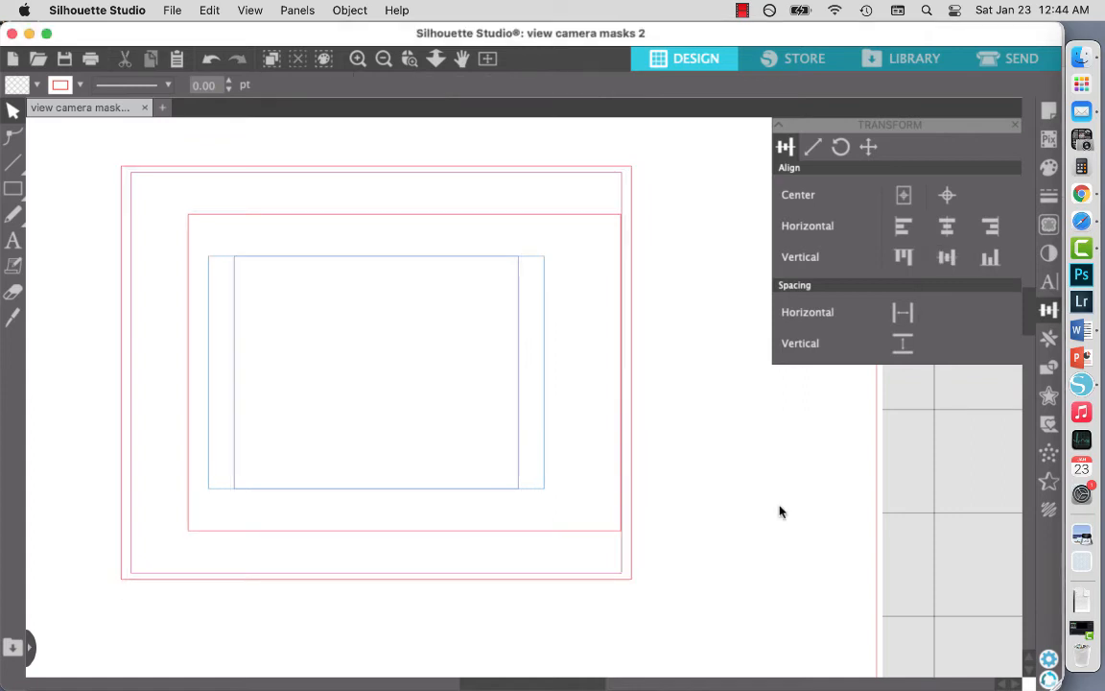
pyautogui.click(63, 85)
pyautogui.click(166, 170)
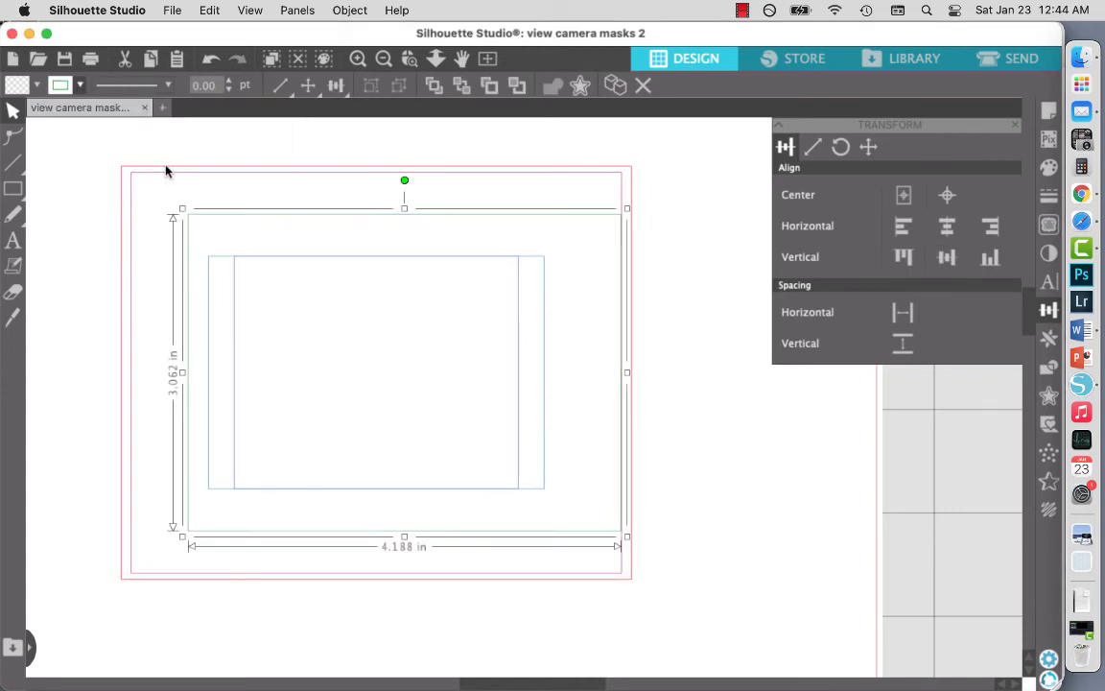